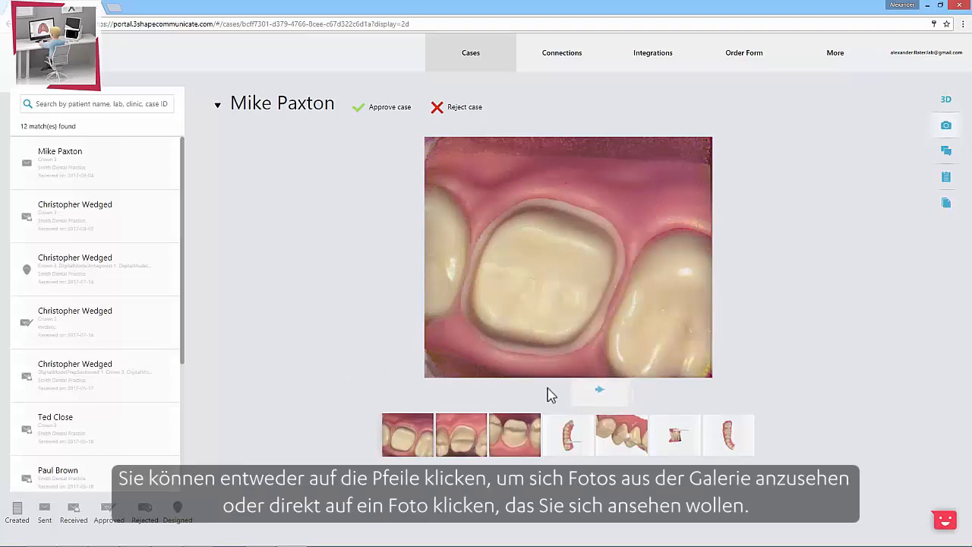
# Step: Browse forward through the case's photo gallery from the first HD photo to the B2 tooth shade measurement image
pyautogui.click(579, 394)
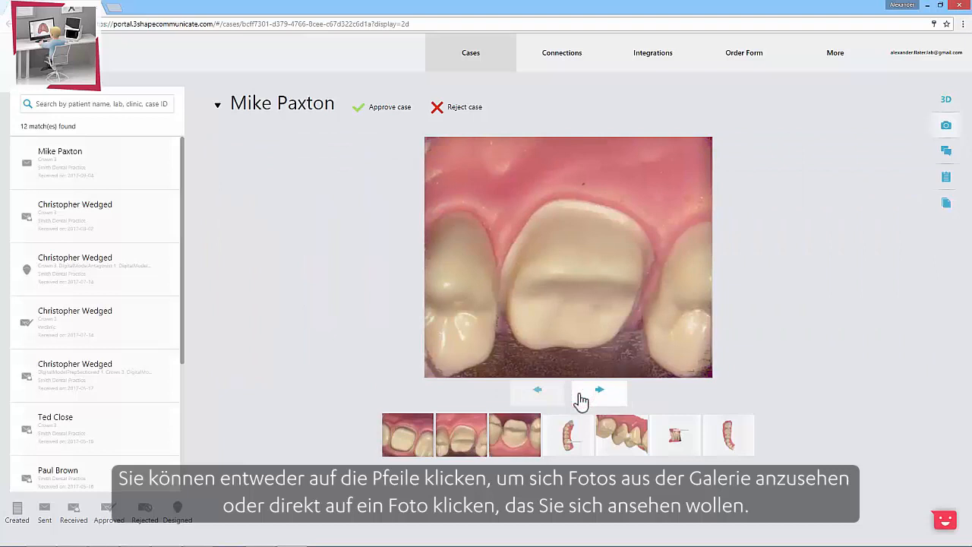
pyautogui.click(581, 400)
pyautogui.click(581, 400)
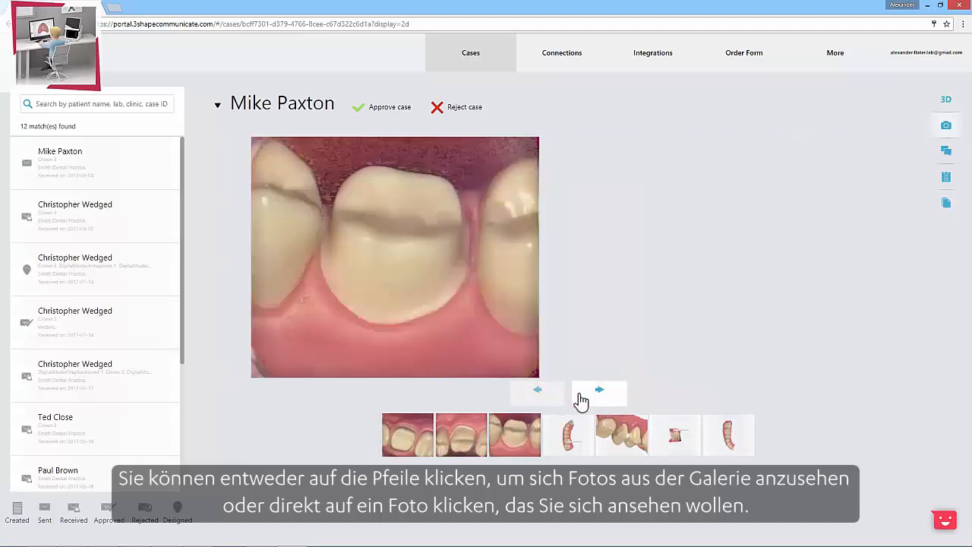
pyautogui.click(581, 400)
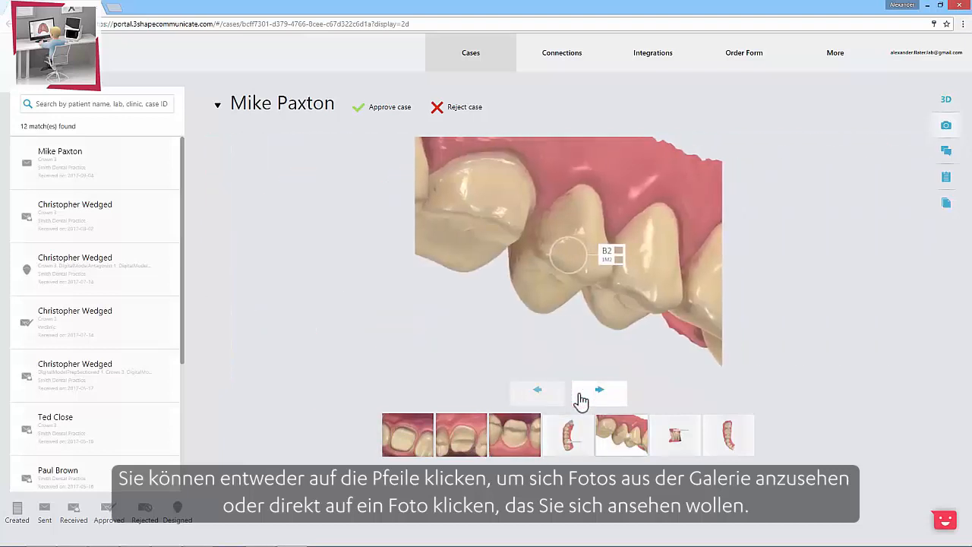
pyautogui.click(581, 400)
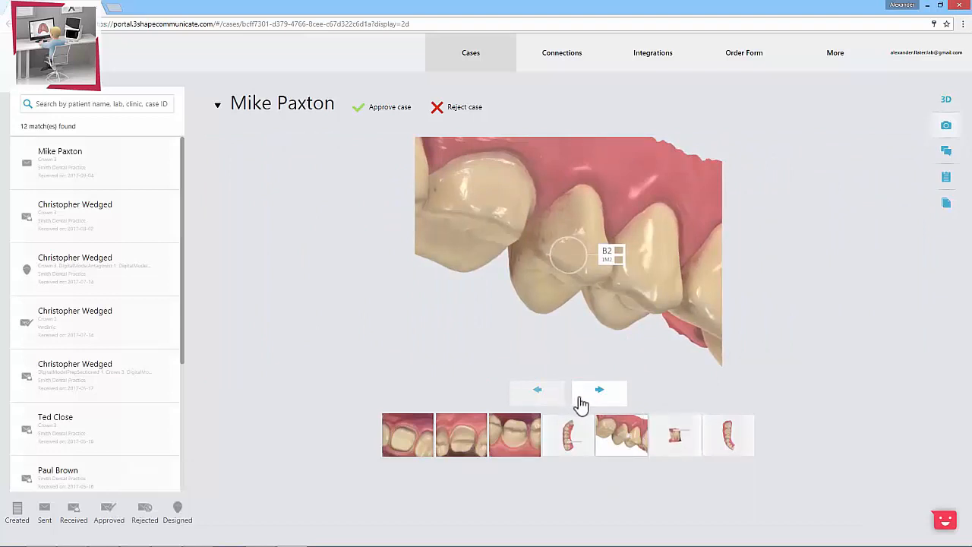
# Step: View the side-view and jaw scan images, go back through the HD photos, and reopen the shade measurement image
pyautogui.click(675, 446)
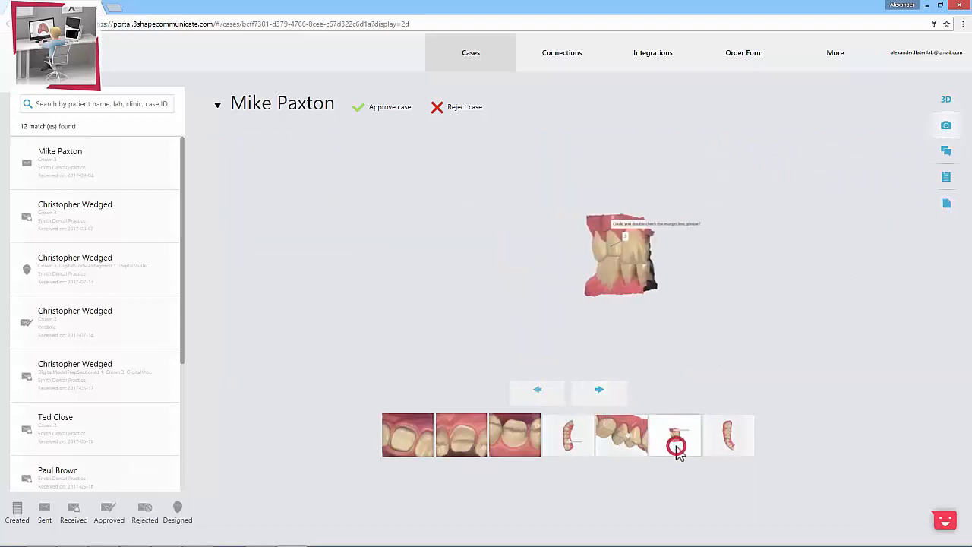
pyautogui.click(711, 450)
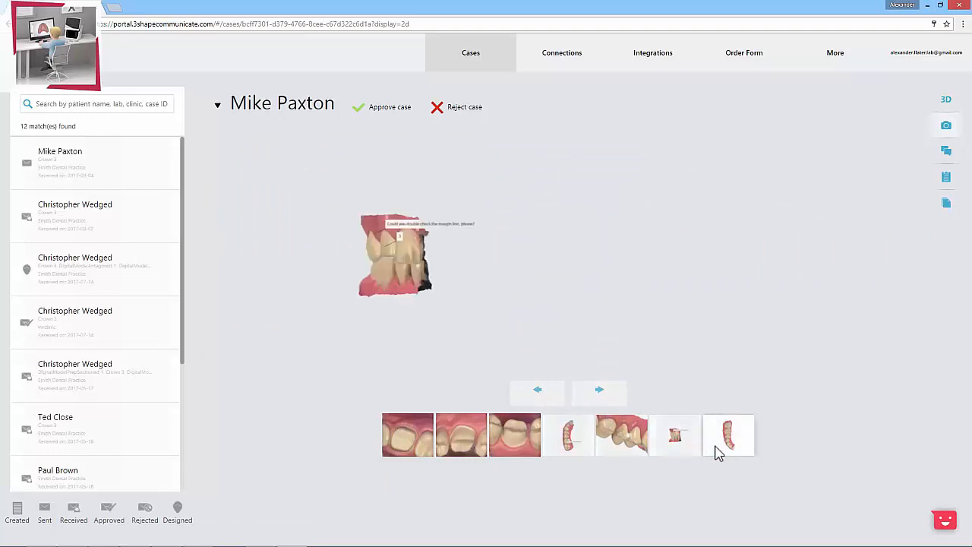
pyautogui.click(560, 451)
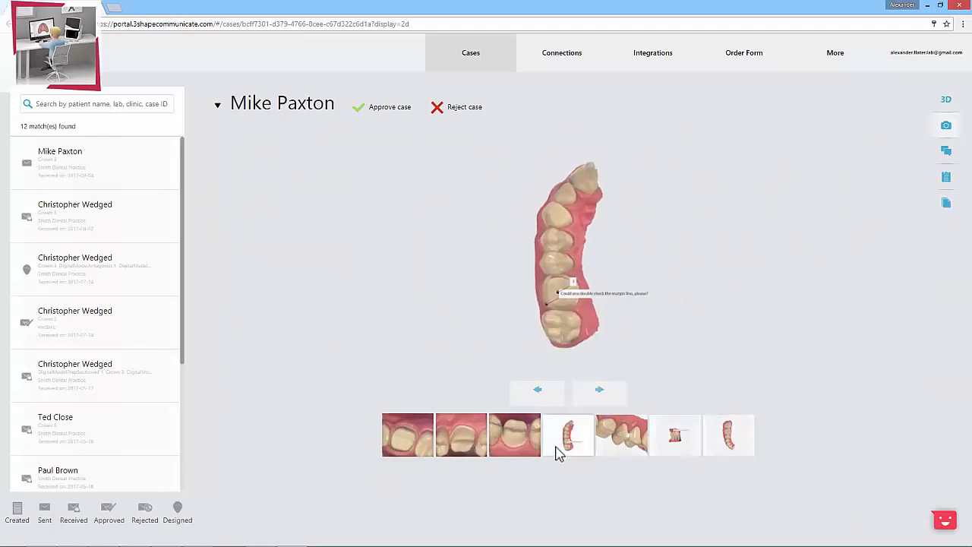
pyautogui.click(556, 408)
pyautogui.click(555, 408)
pyautogui.click(552, 407)
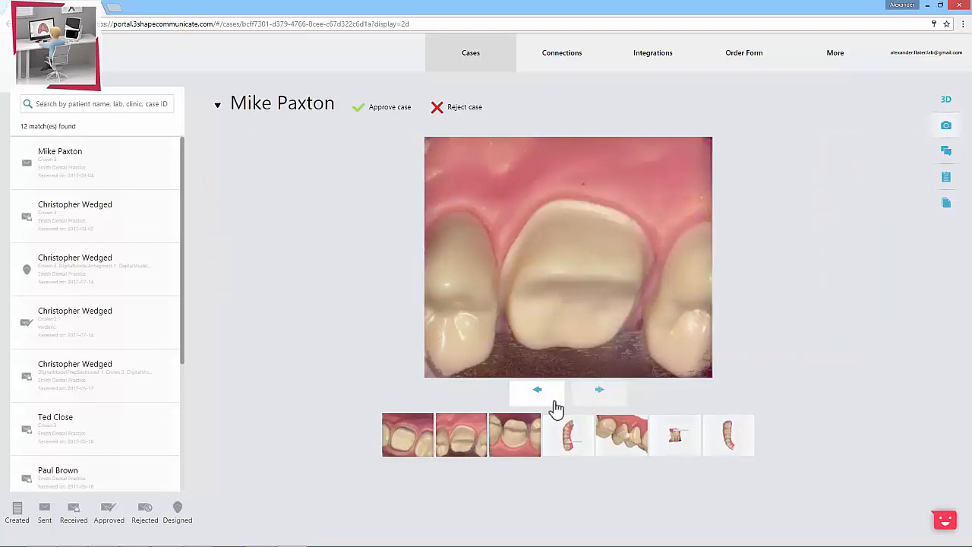
pyautogui.click(617, 438)
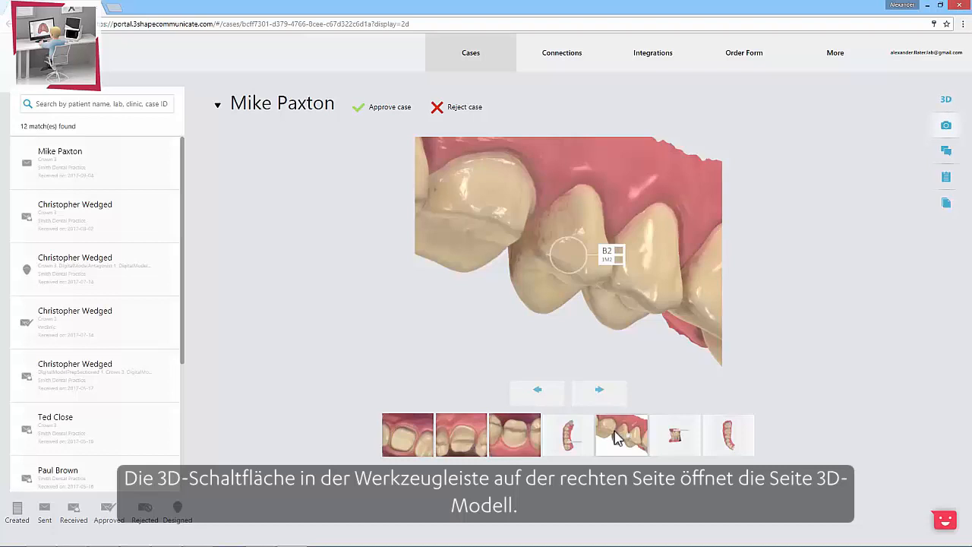
# Step: Open the case's 3D model, hide the bite scan, colour and lower jaw, and try the upper jaw and margin line visibility controls
pyautogui.click(942, 103)
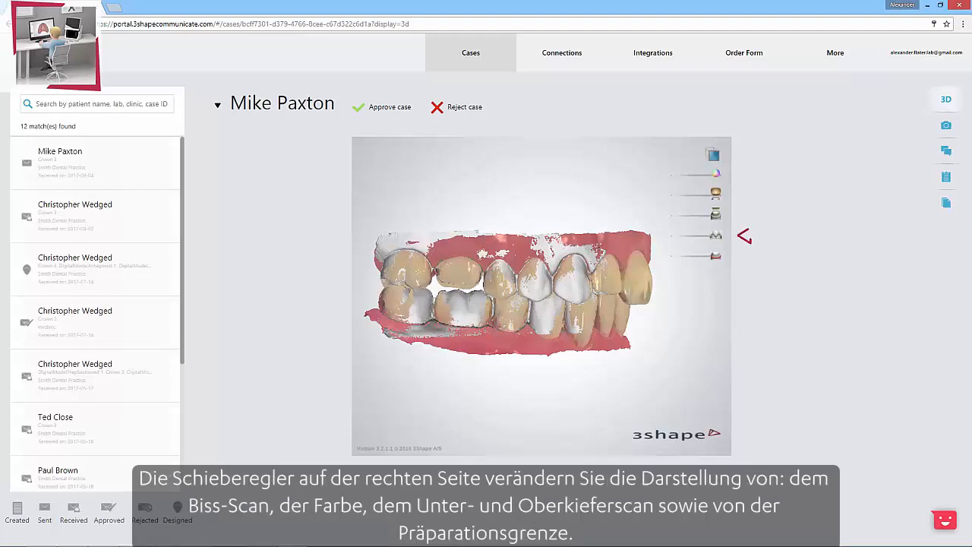
pyautogui.moveTo(716, 235); pyautogui.dragTo(676, 236)
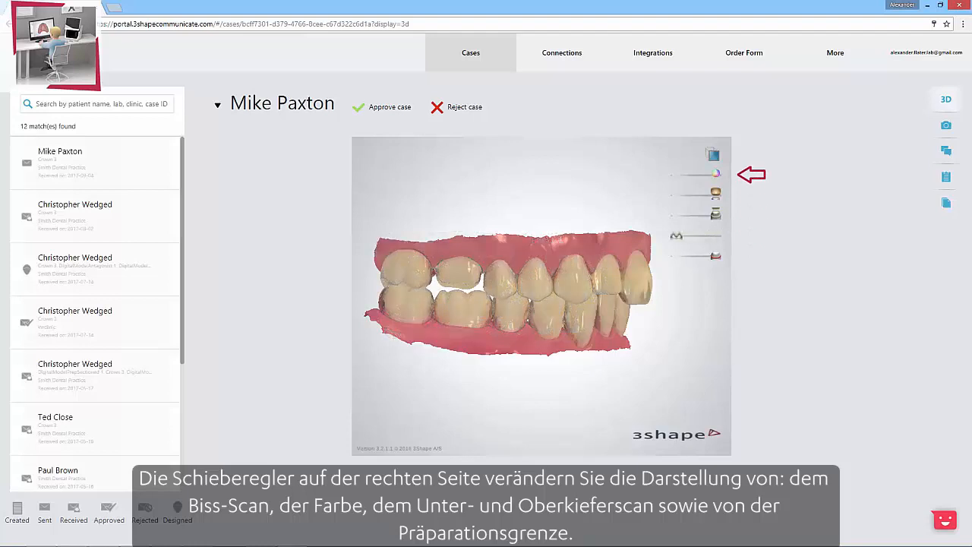
pyautogui.moveTo(715, 173); pyautogui.dragTo(676, 173)
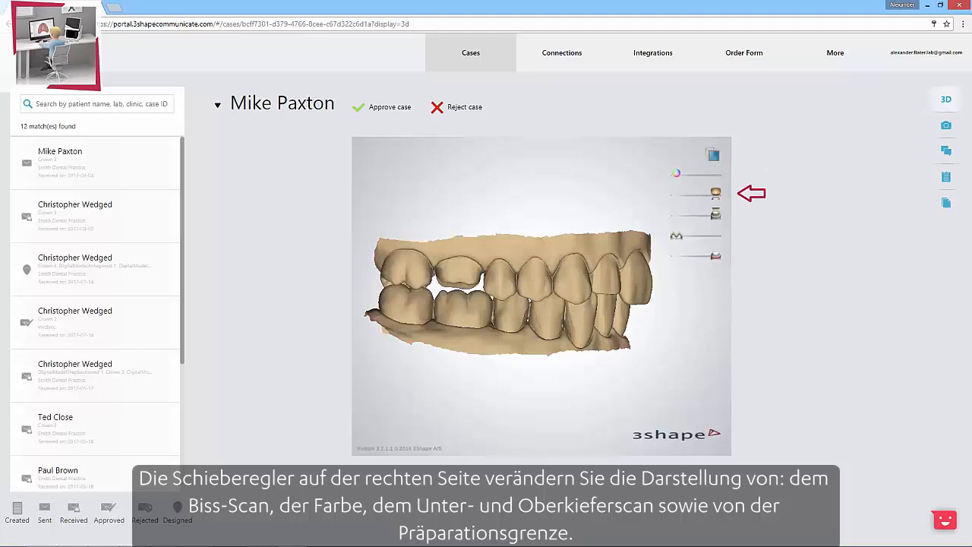
pyautogui.moveTo(715, 193)
pyautogui.mouseDown()
pyautogui.moveTo(676, 193)
pyautogui.moveTo(715, 192)
pyautogui.moveTo(676, 214)
pyautogui.mouseUp()
pyautogui.moveTo(676, 214); pyautogui.dragTo(715, 214)
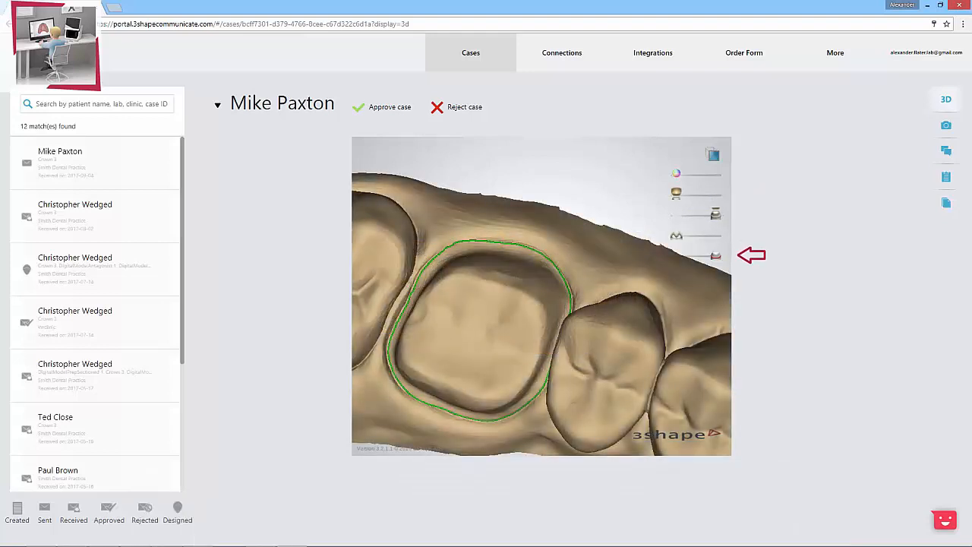
pyautogui.moveTo(715, 256)
pyautogui.mouseDown()
pyautogui.moveTo(675, 256)
pyautogui.moveTo(715, 256)
pyautogui.mouseUp()
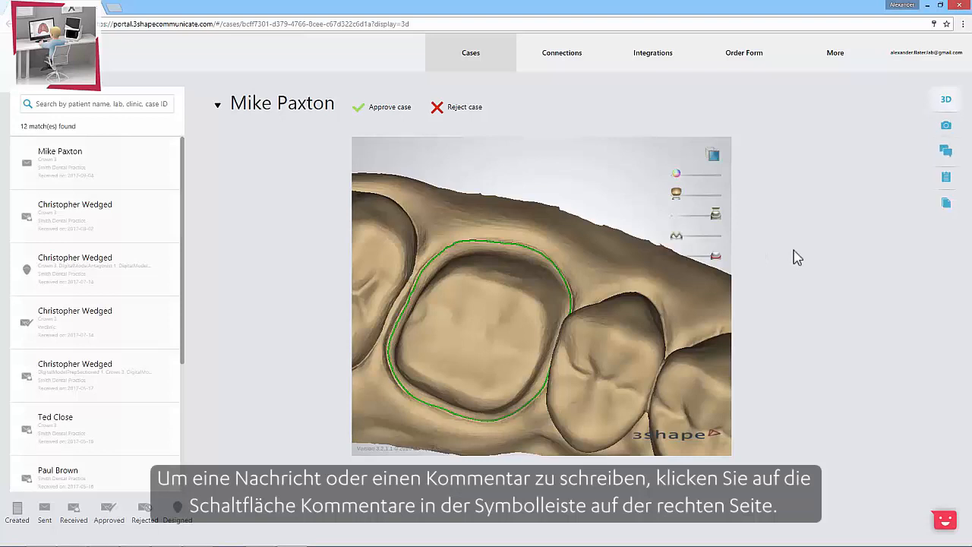
# Step: Look at the case's messages page, then open the TRIOS order form in its print version, read through it and close it
pyautogui.click(945, 155)
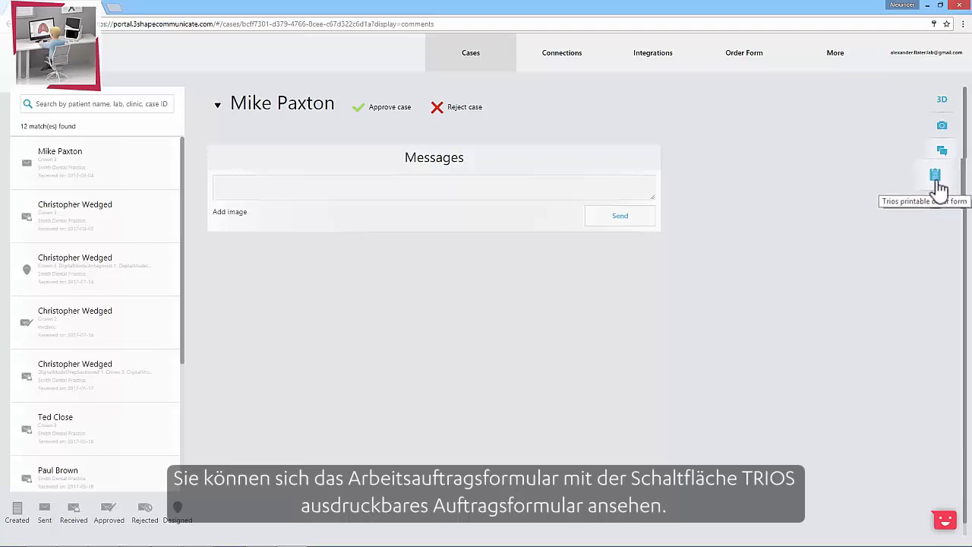
pyautogui.click(942, 189)
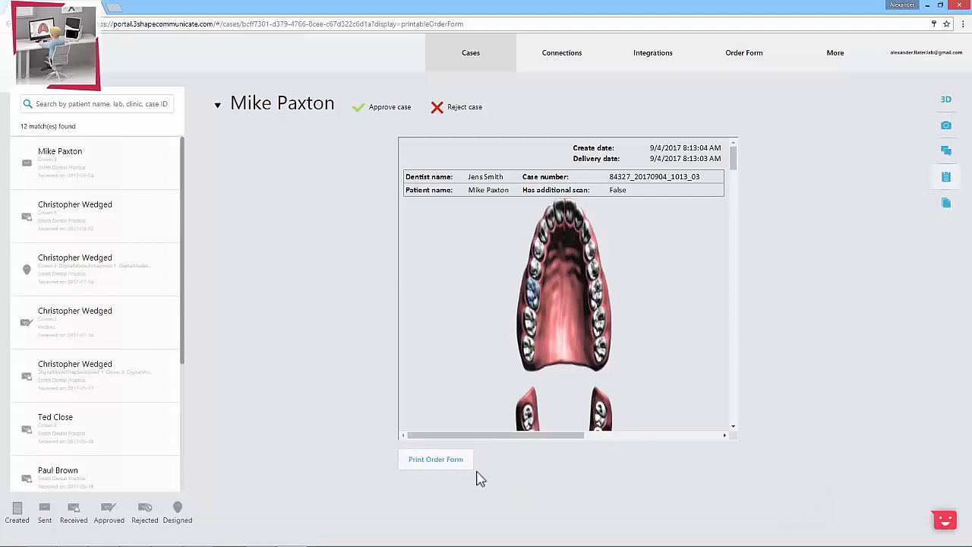
pyautogui.click(429, 462)
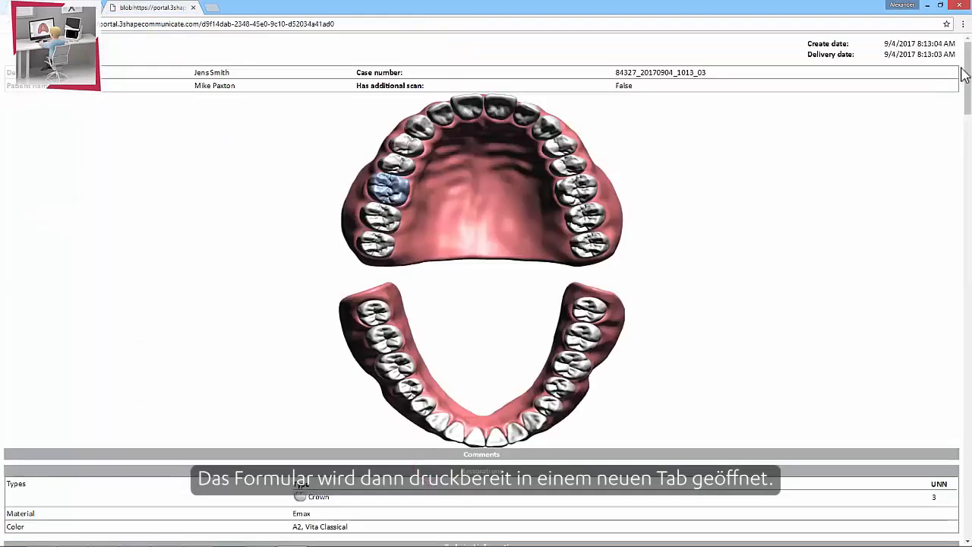
pyautogui.moveTo(967, 67); pyautogui.dragTo(948, 494)
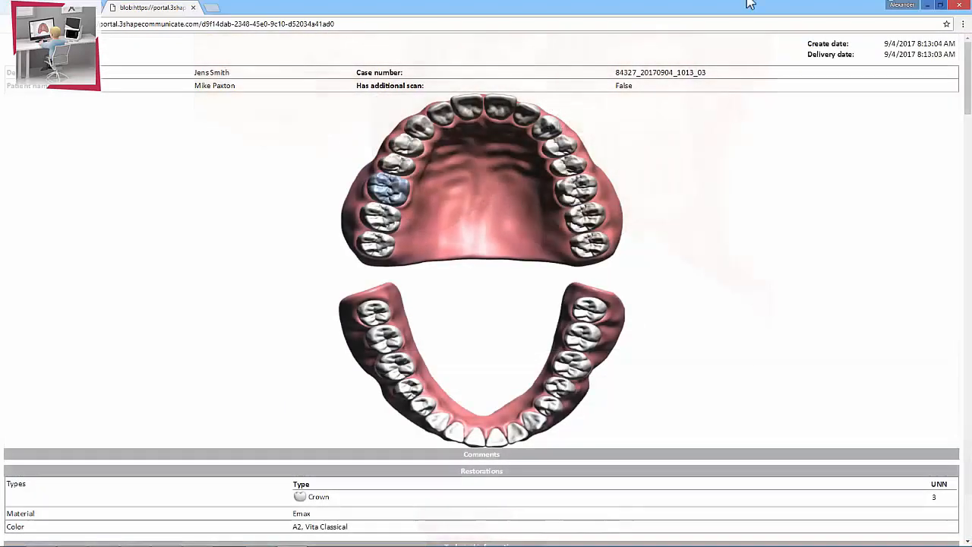
pyautogui.click(192, 6)
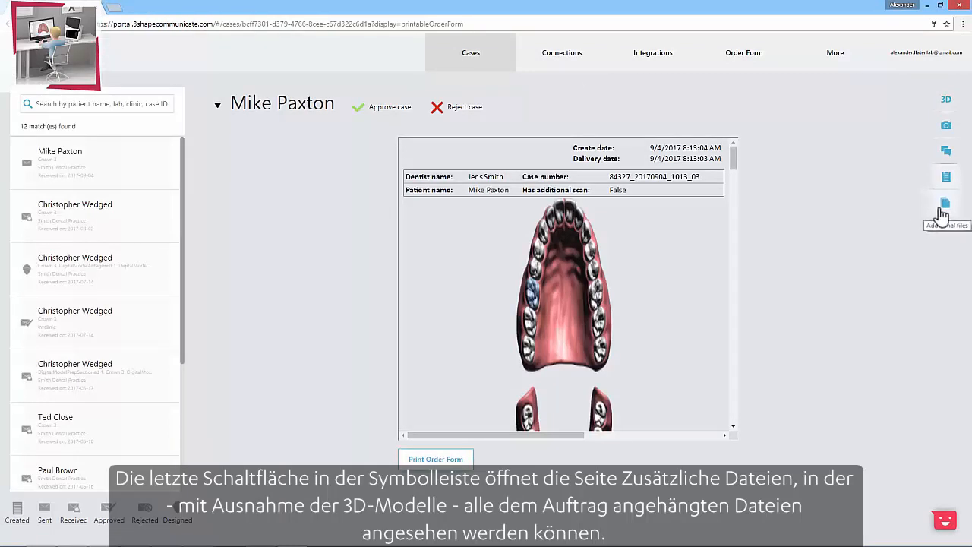
# Step: Download HD Photo Upper Jaw 1.png from the case's additional files, view the image and close it
pyautogui.click(939, 205)
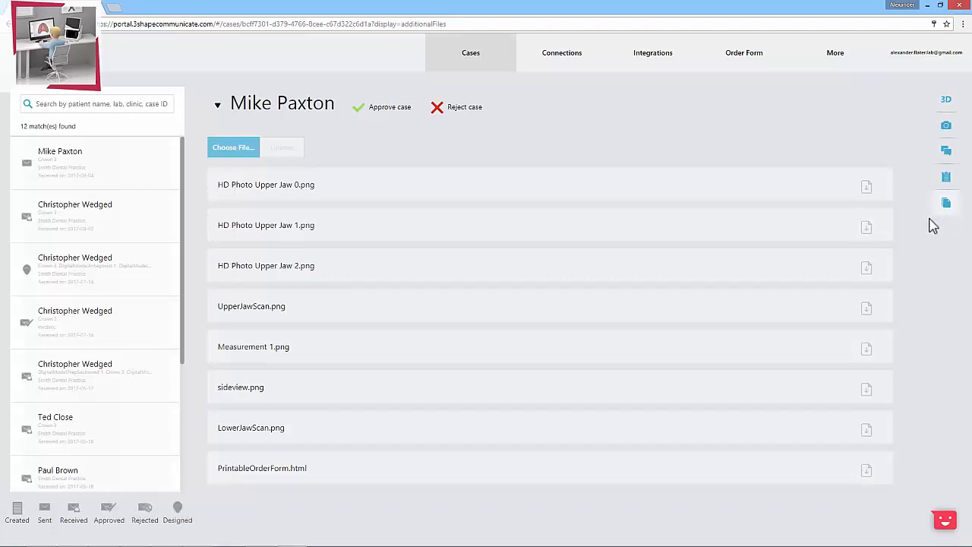
pyautogui.click(869, 230)
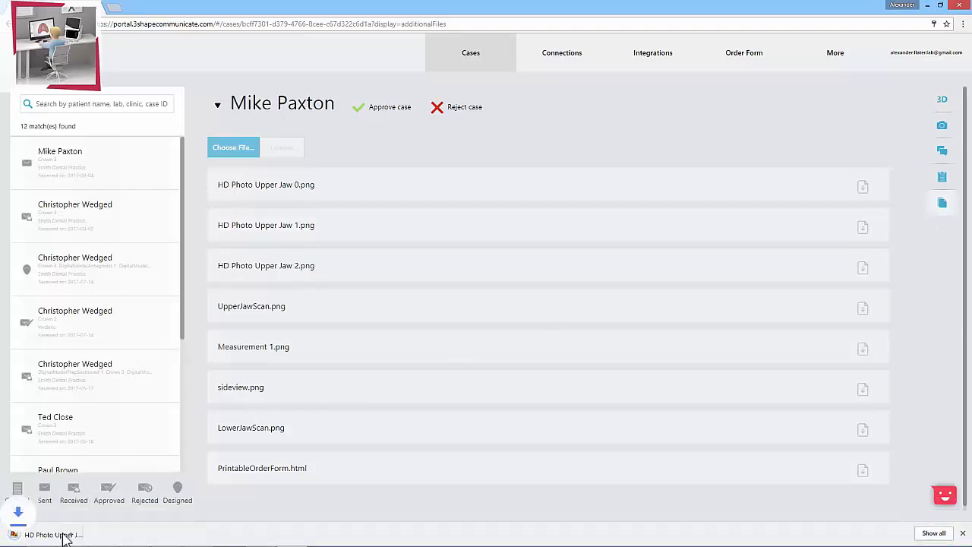
pyautogui.click(62, 535)
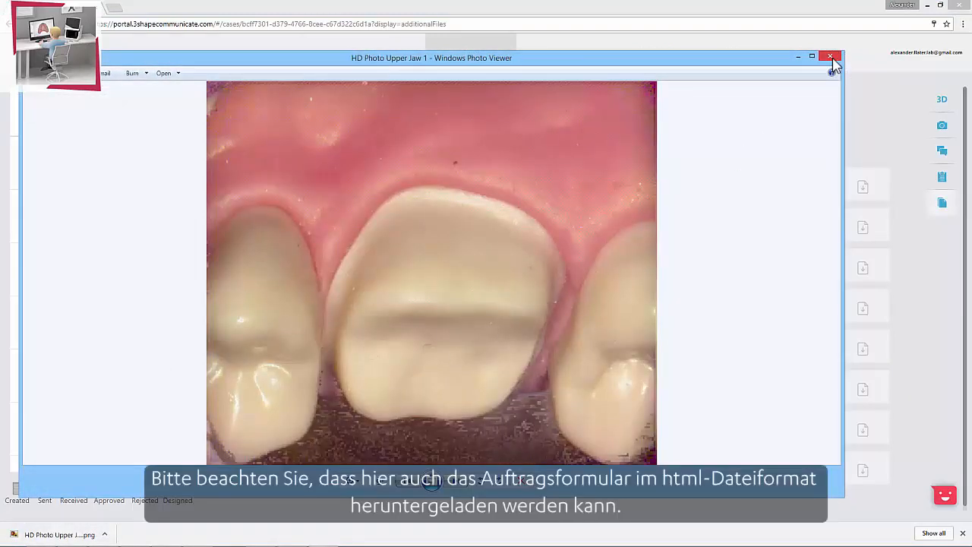
pyautogui.click(832, 58)
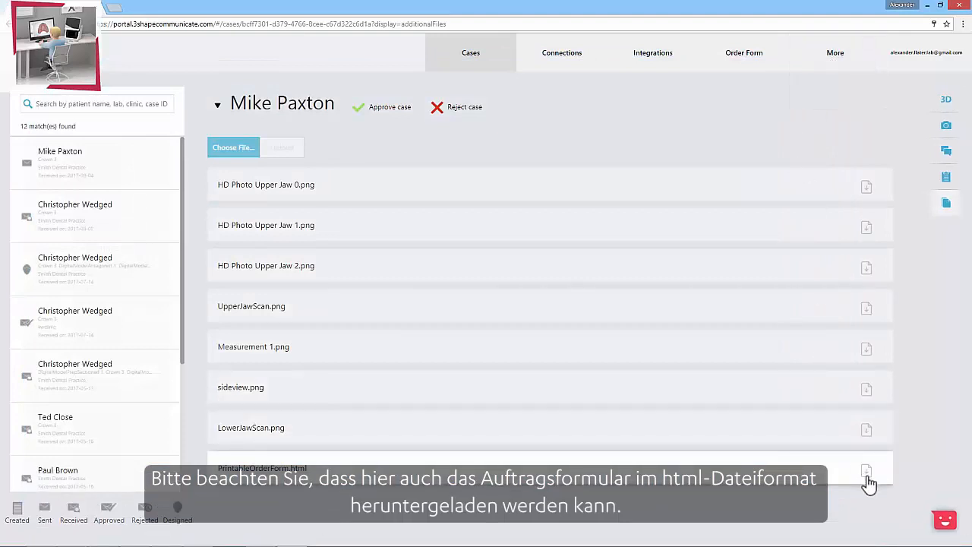
# Step: Download and view PrintableOrderForm.html, then bring up the file selection for additional attachments and dismiss it without choosing a file
pyautogui.click(866, 476)
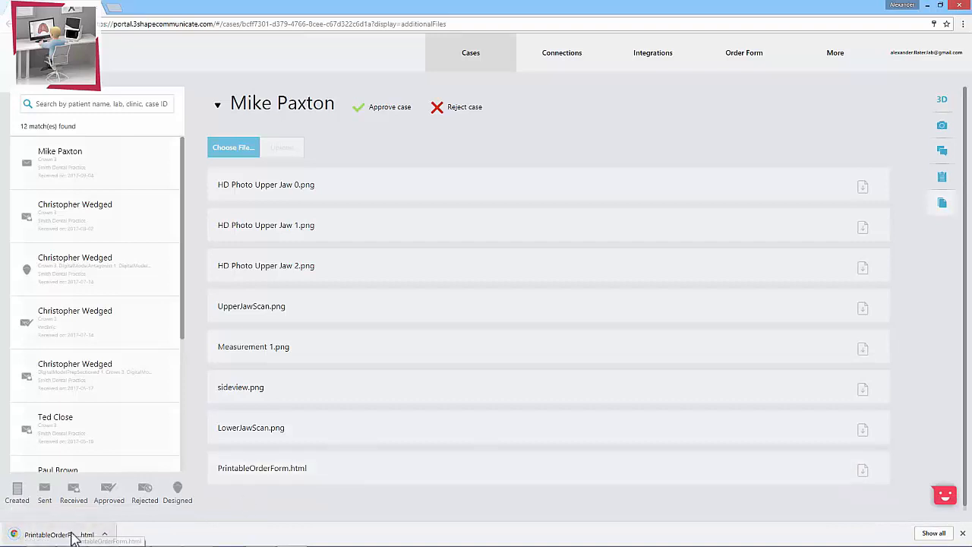
pyautogui.click(74, 536)
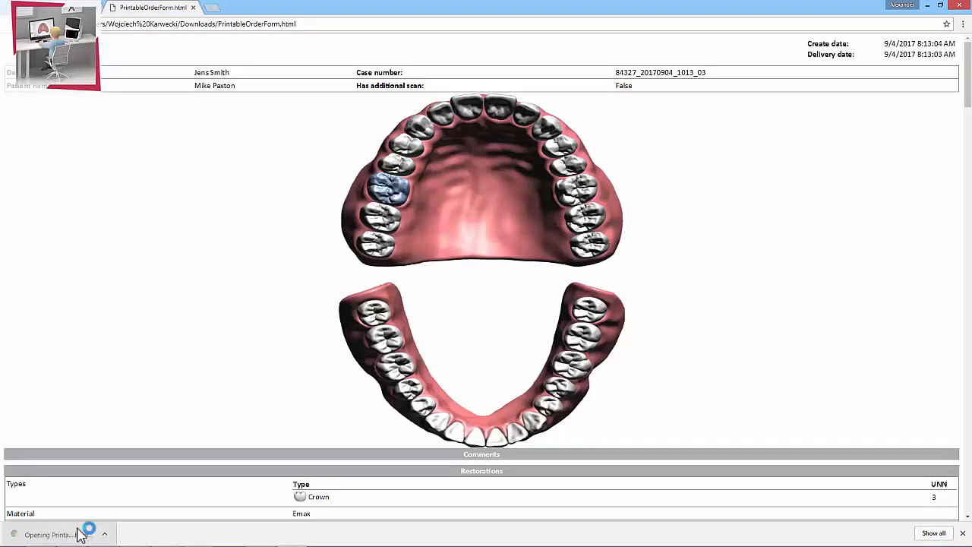
pyautogui.click(192, 7)
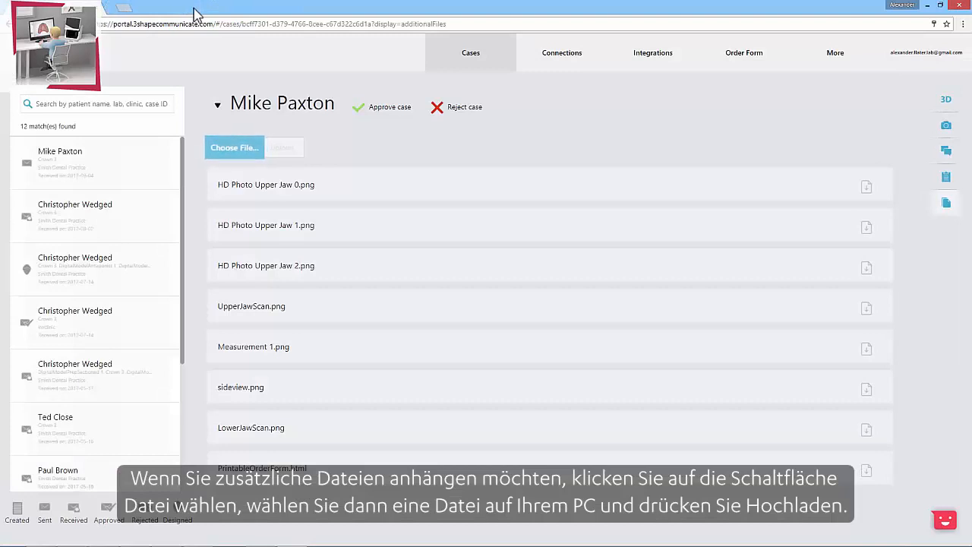
pyautogui.click(232, 151)
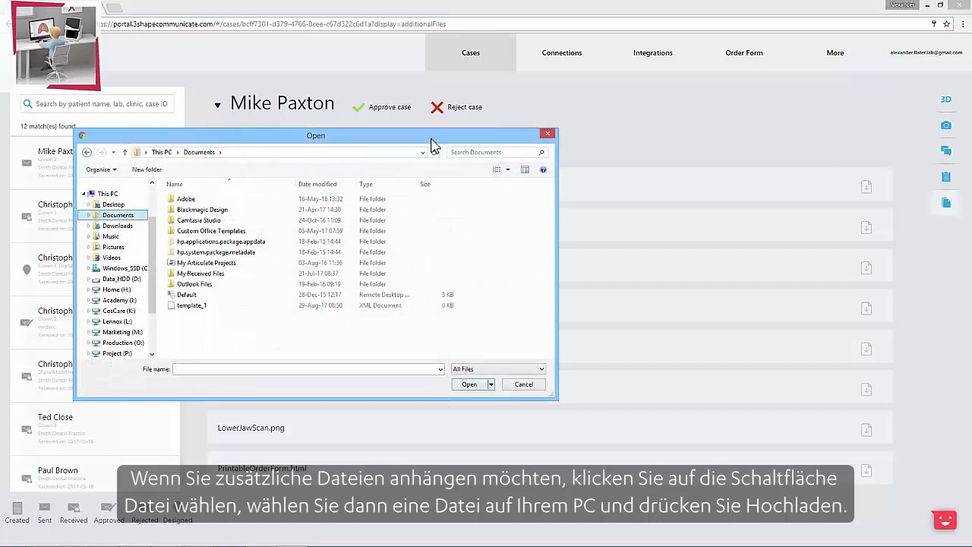
pyautogui.click(548, 134)
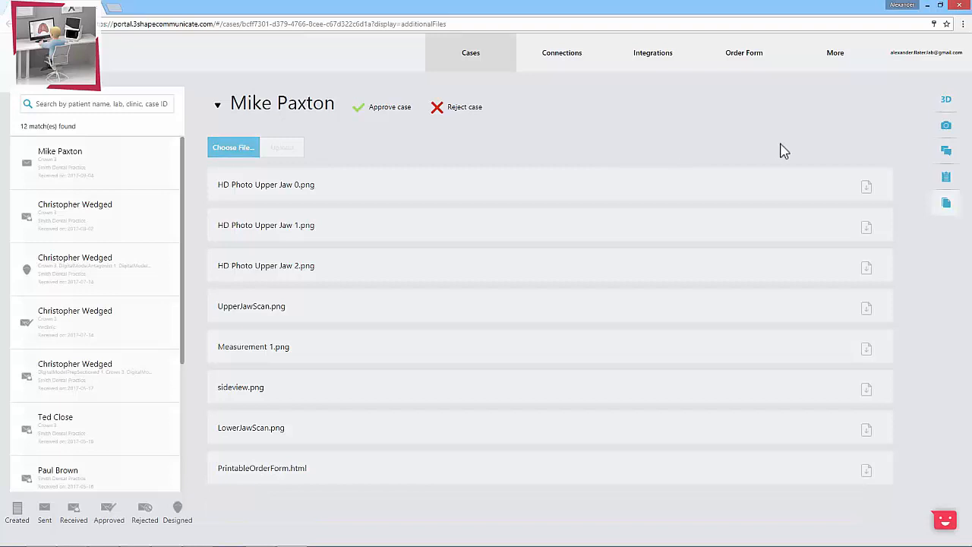
# Step: Send the message "Hello, the margin line is fine." on the case's messages page without attaching an image
pyautogui.click(946, 152)
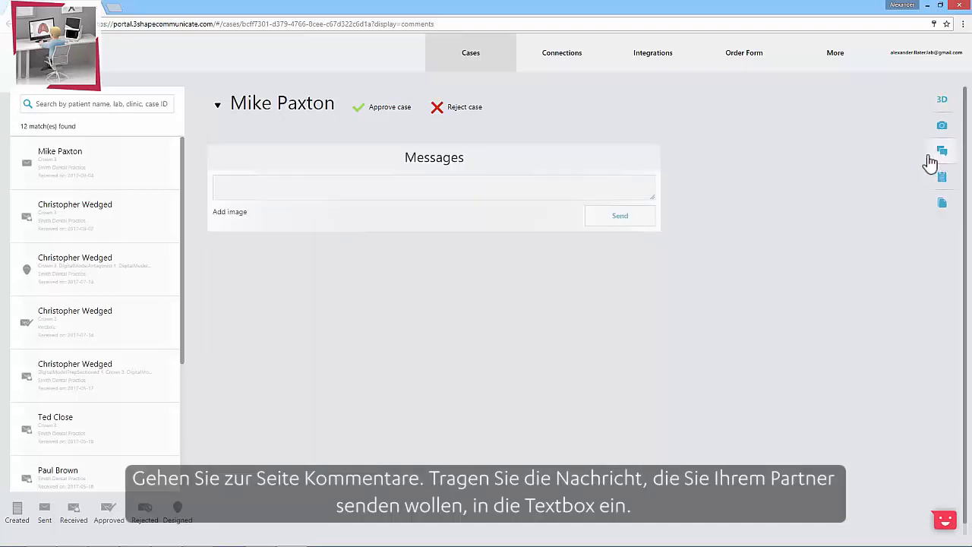
pyautogui.click(240, 185)
pyautogui.write('Hello, the margin line is fine')
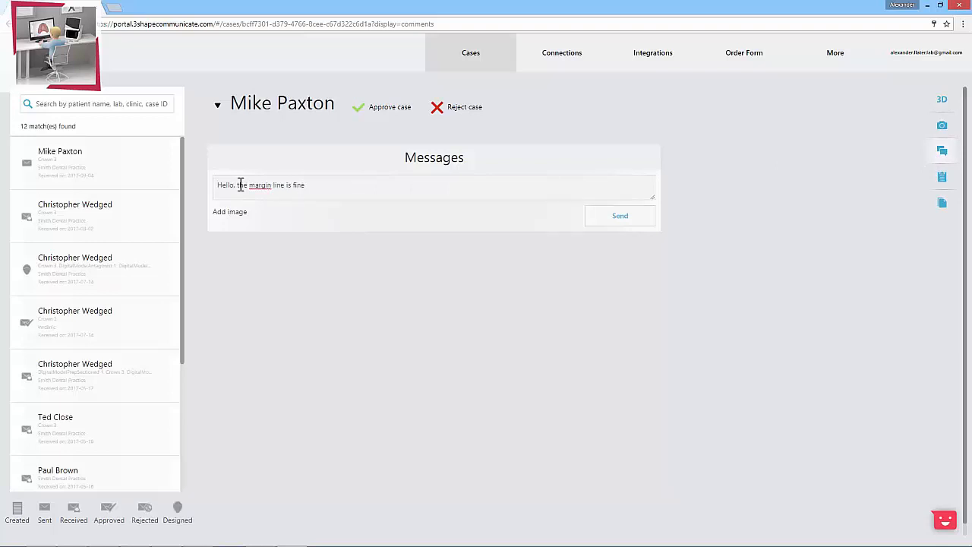
pyautogui.write('.')
pyautogui.click(236, 220)
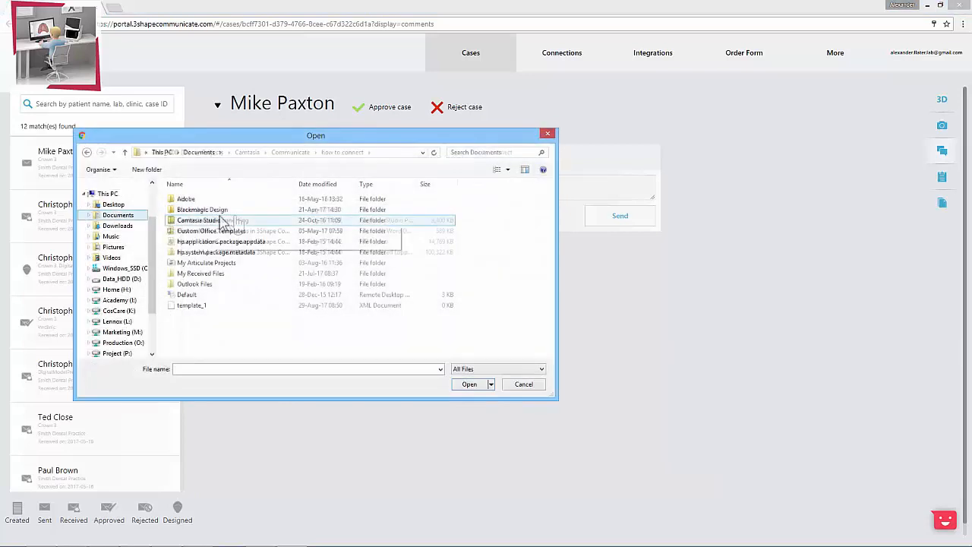
pyautogui.click(547, 134)
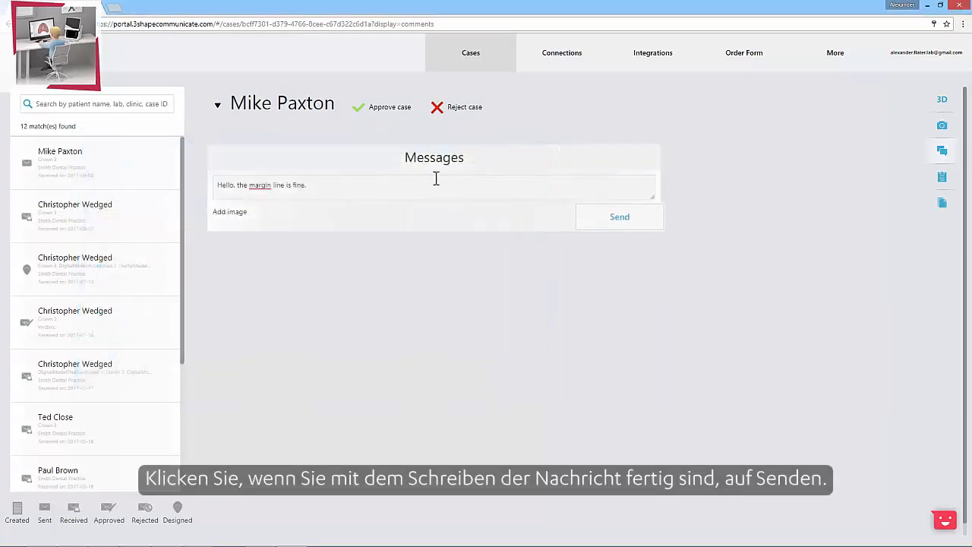
pyautogui.click(597, 225)
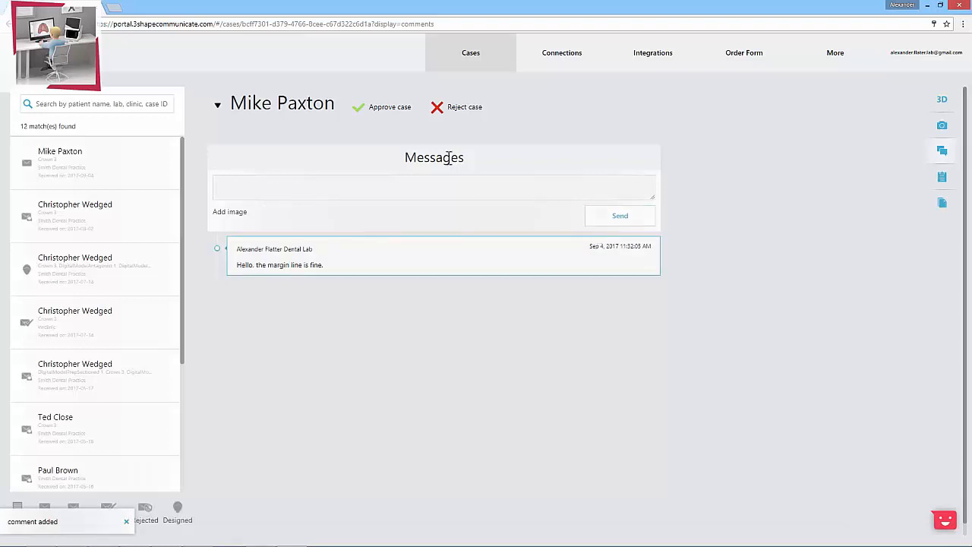
# Step: Expand the case's order details and approve the case
pyautogui.click(219, 107)
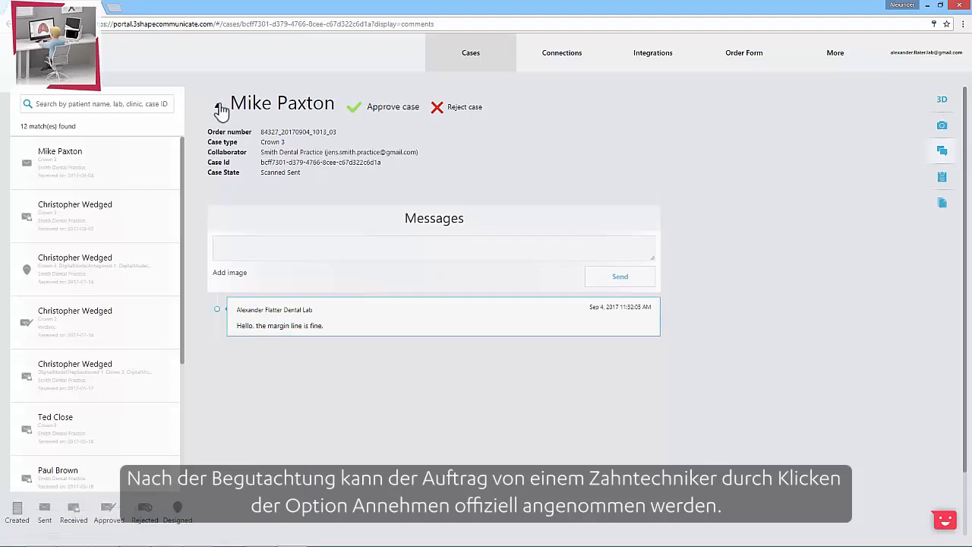
pyautogui.click(394, 108)
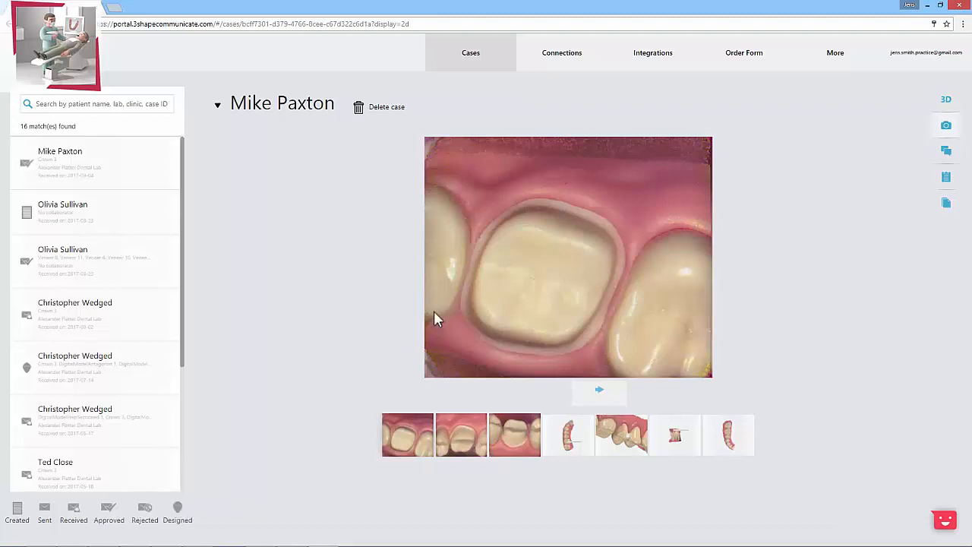
# Step: Reply on the case's messages page with "Great to hear that. When will the crown design be ready?"
pyautogui.click(946, 152)
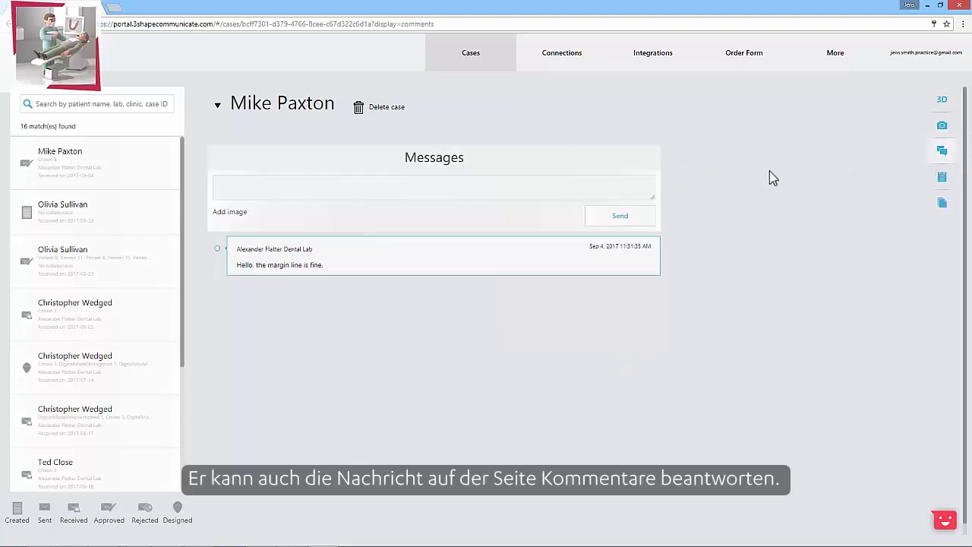
pyautogui.click(299, 191)
pyautogui.write('Grea')
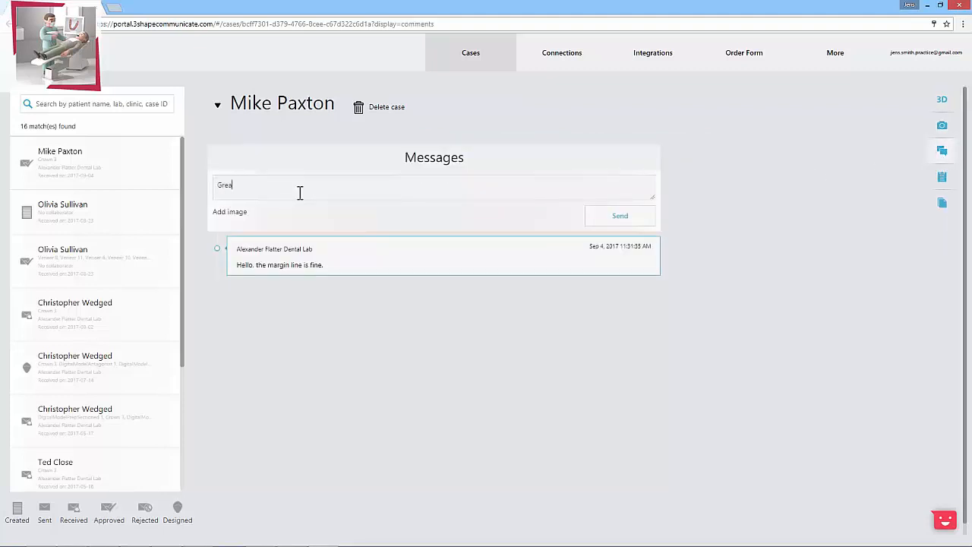
pyautogui.write('t to hear that. When will the crown design be ready?')
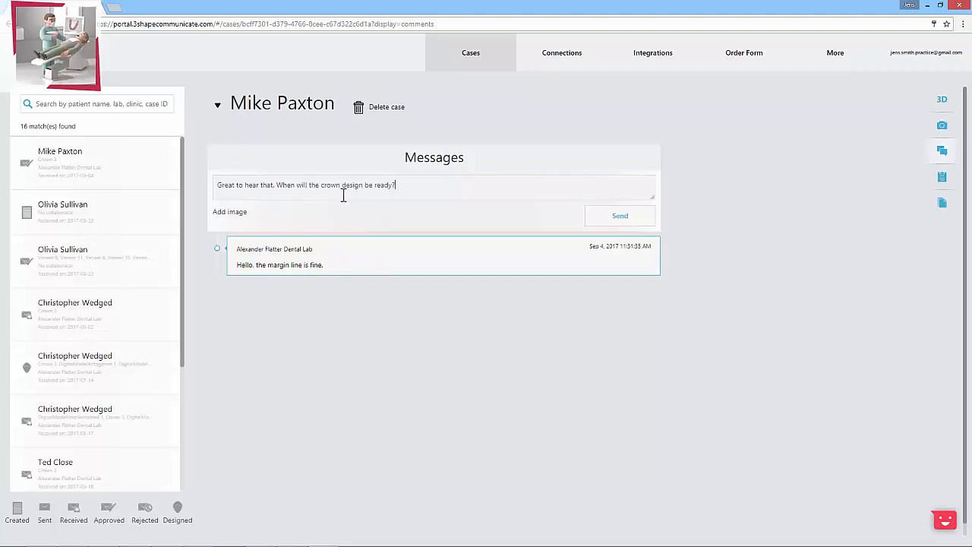
pyautogui.click(604, 221)
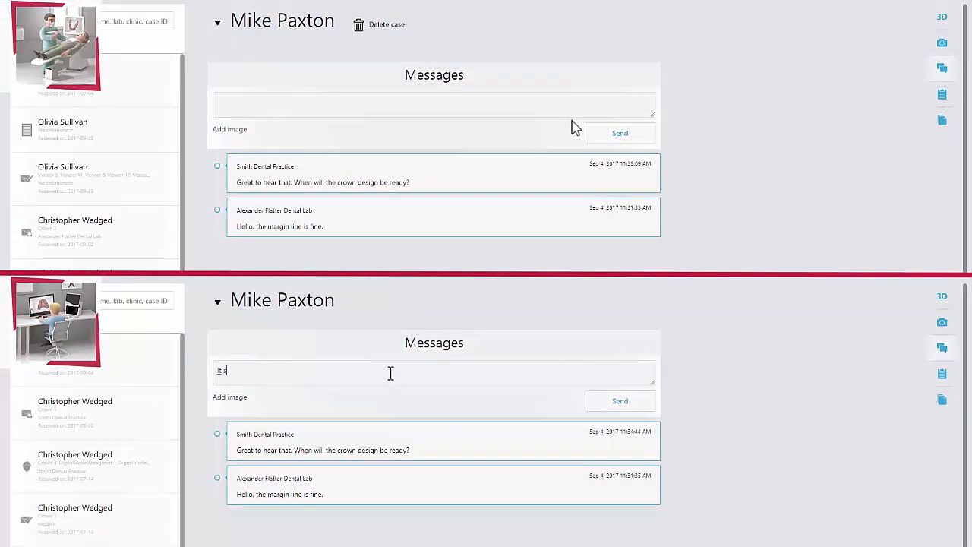
# Step: Answer the practice from the lab's account with the message "It should be ready within a week."
pyautogui.write('hould be ready within a week.')
pyautogui.click(598, 410)
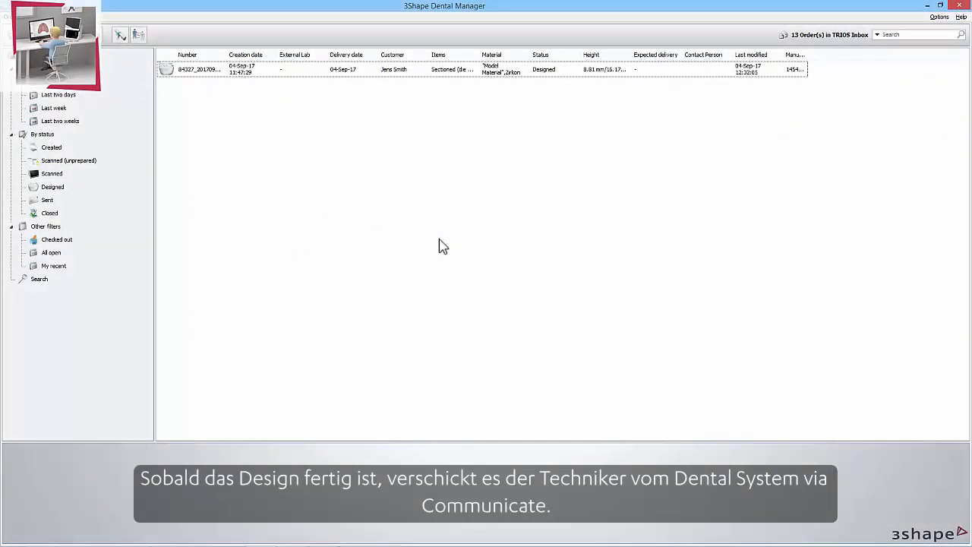
# Step: In 3Shape Dental Manager, send the designed order's update to the customer with the comment "The design is finished. Do you approve it?"
pyautogui.click(203, 74)
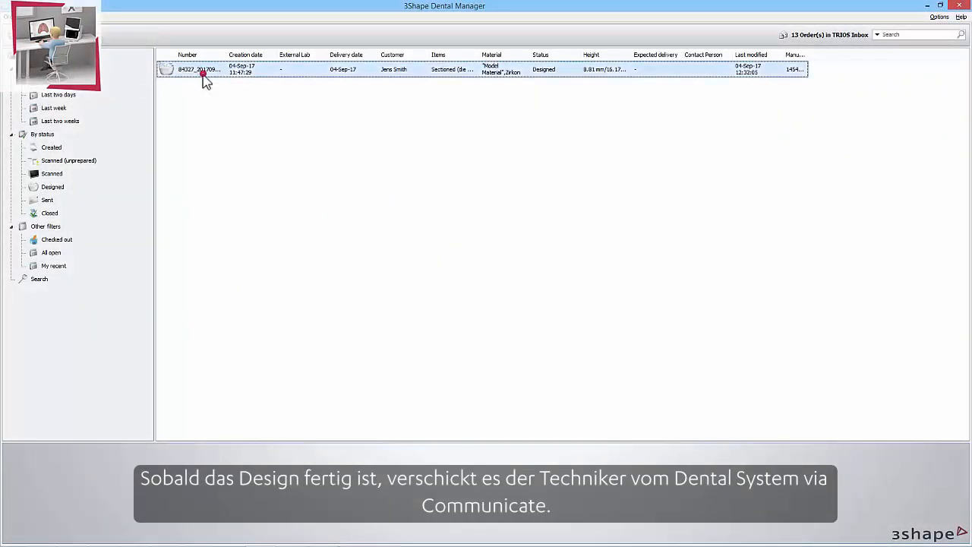
pyautogui.rightClick(204, 77)
pyautogui.moveTo(288, 347)
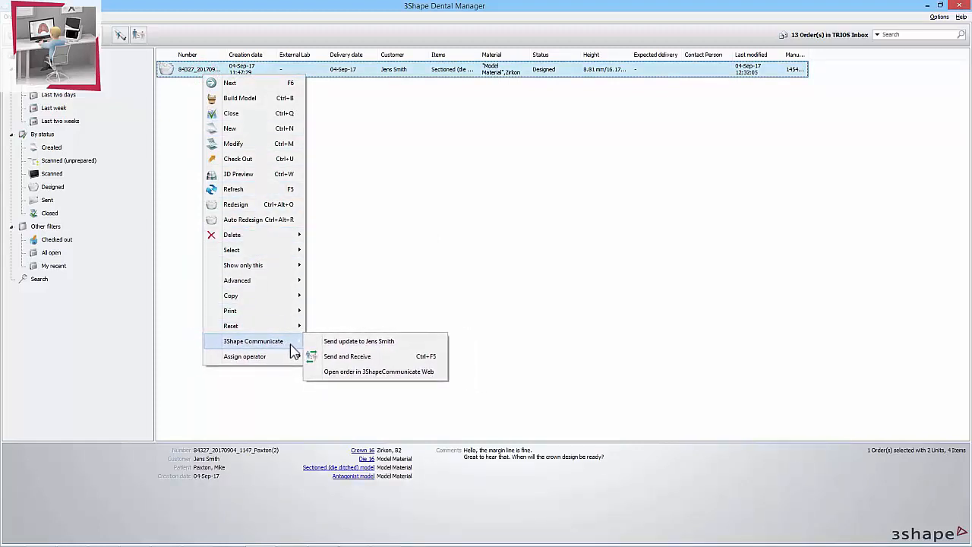
pyautogui.click(387, 346)
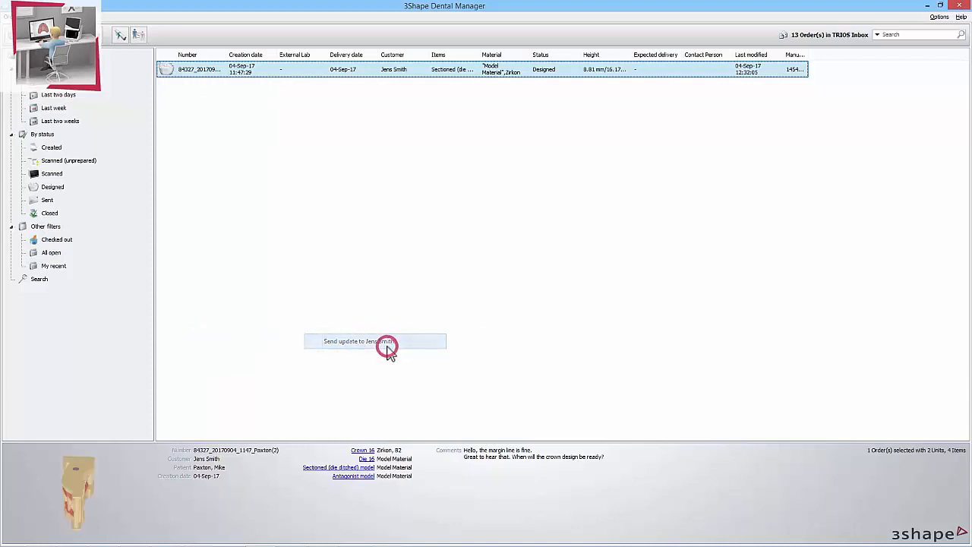
pyautogui.write('The design is finished. Do you approve it?')
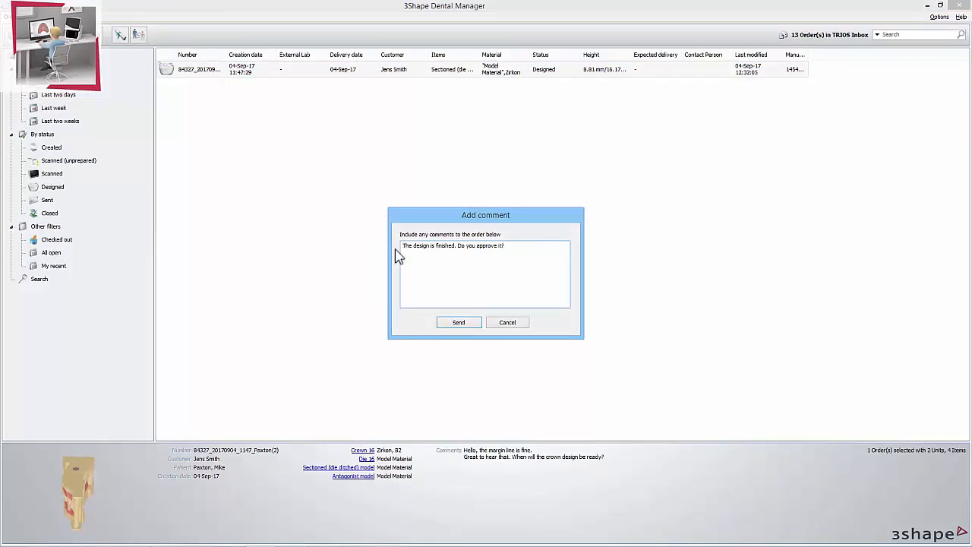
pyautogui.click(471, 323)
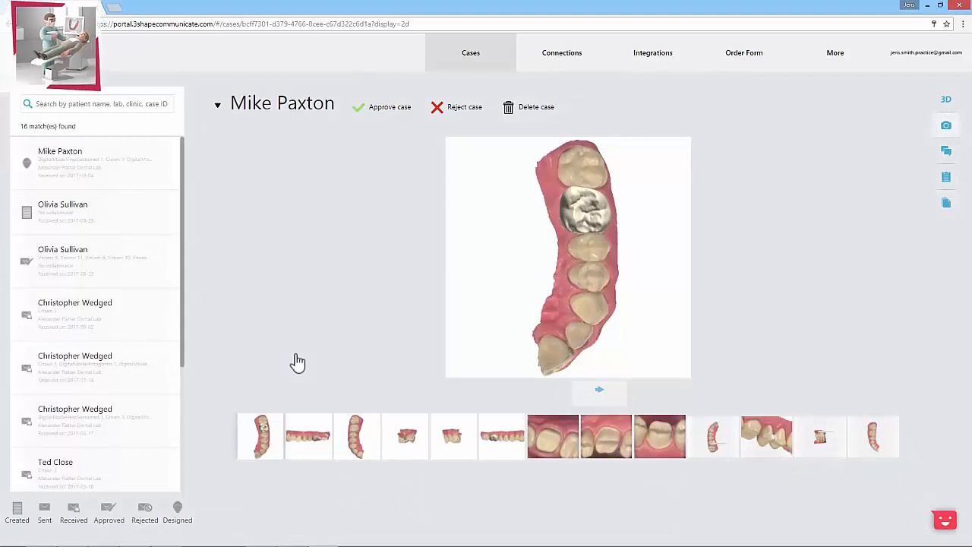
# Step: Back in the practice's Communicate portal, browse the case's newly added design images and examine the crown design in the 3D view
pyautogui.click(596, 402)
pyautogui.click(596, 408)
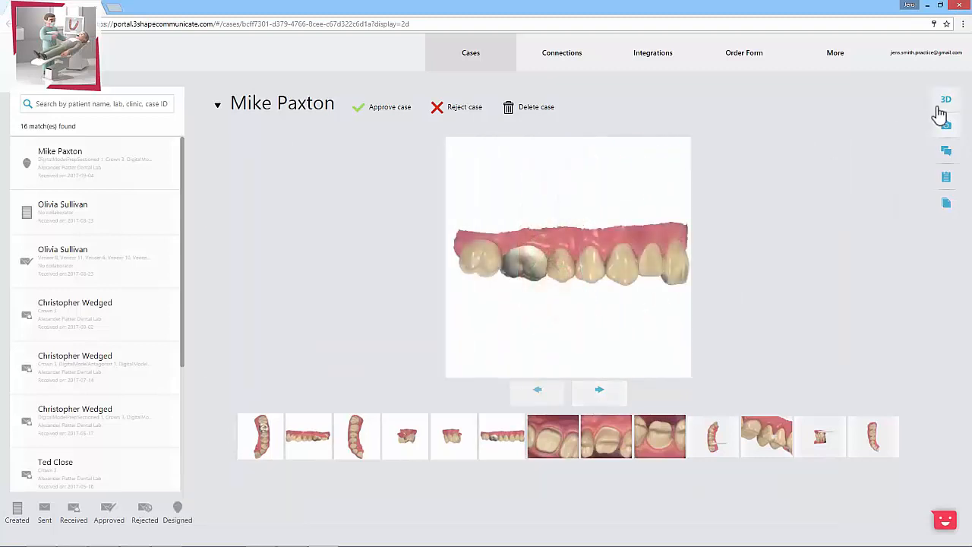
pyautogui.click(940, 111)
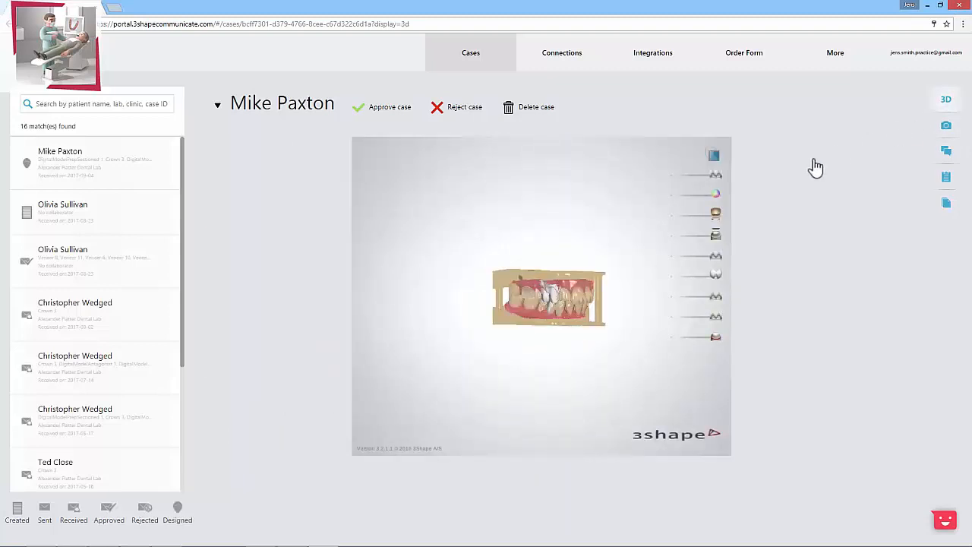
pyautogui.scroll(3, 566, 318)
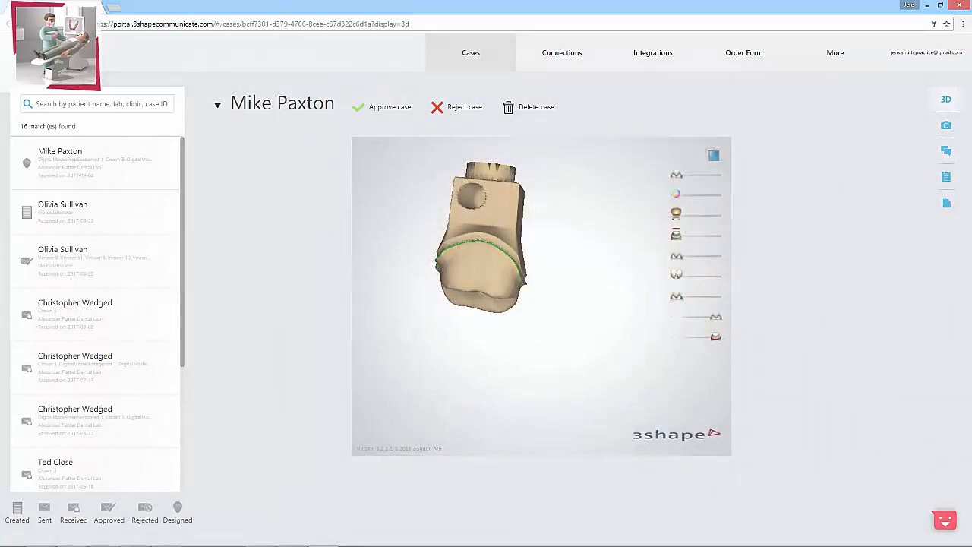
# Step: Send the message "I approve this design." on the case's messages page and approve the case
pyautogui.click(921, 161)
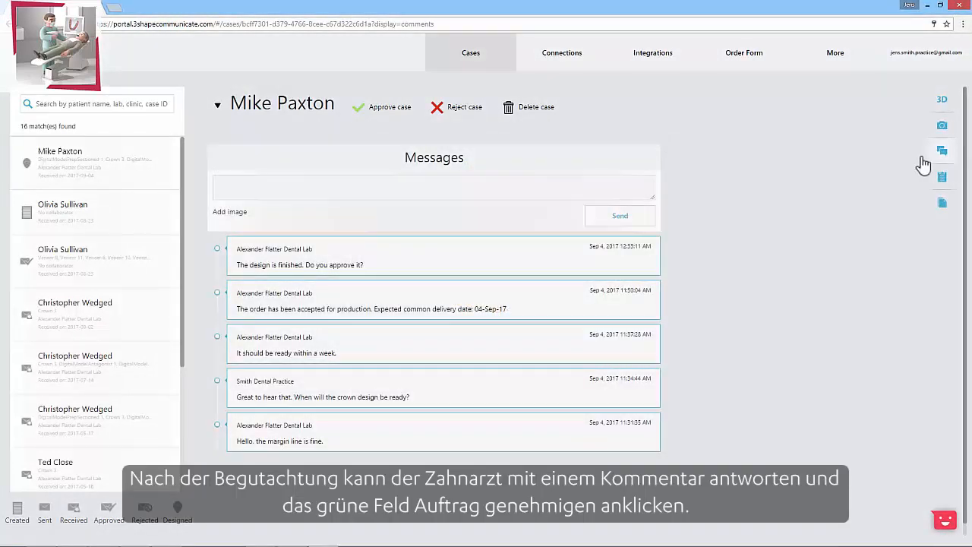
pyautogui.click(275, 192)
pyautogui.write('I approve this design')
pyautogui.click(601, 222)
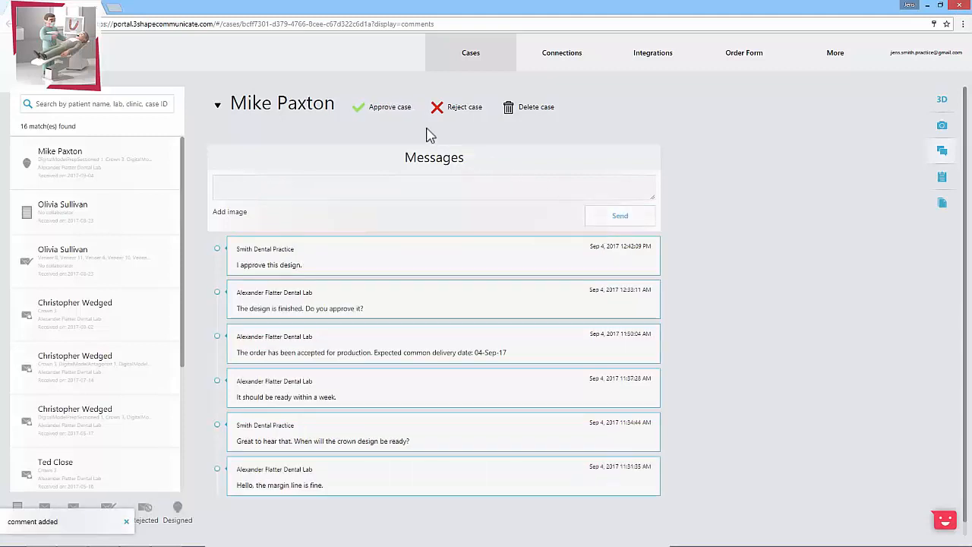
pyautogui.click(385, 114)
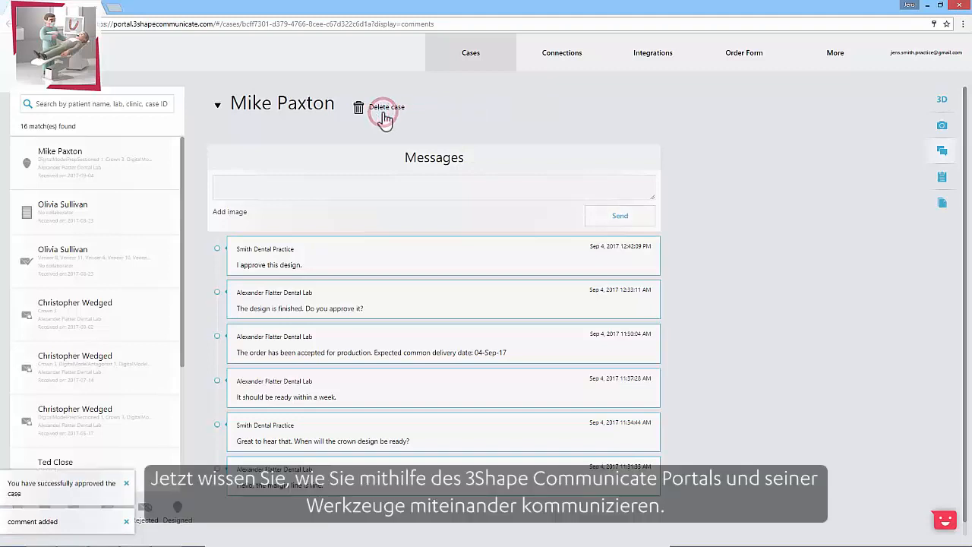